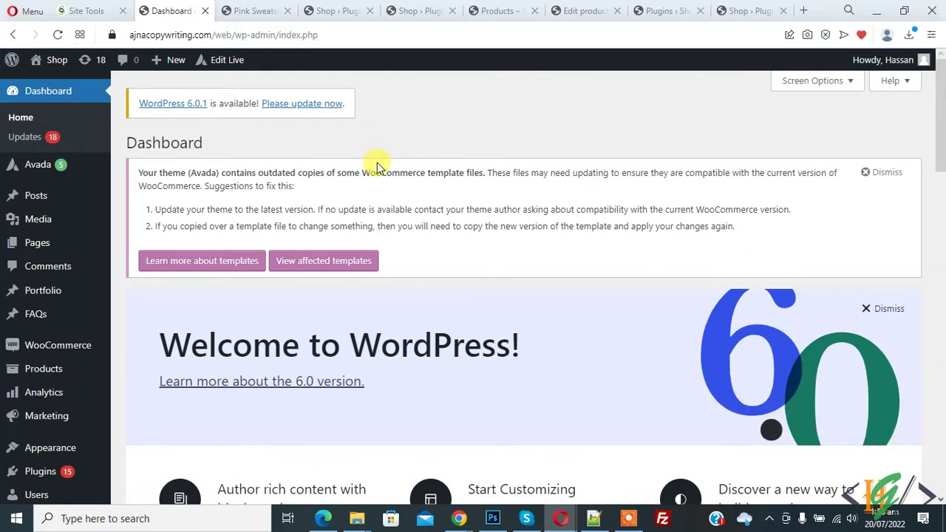
Go from the Dashboard to the Plugins > Add New page.
scroll(425, 175, "down", 2)
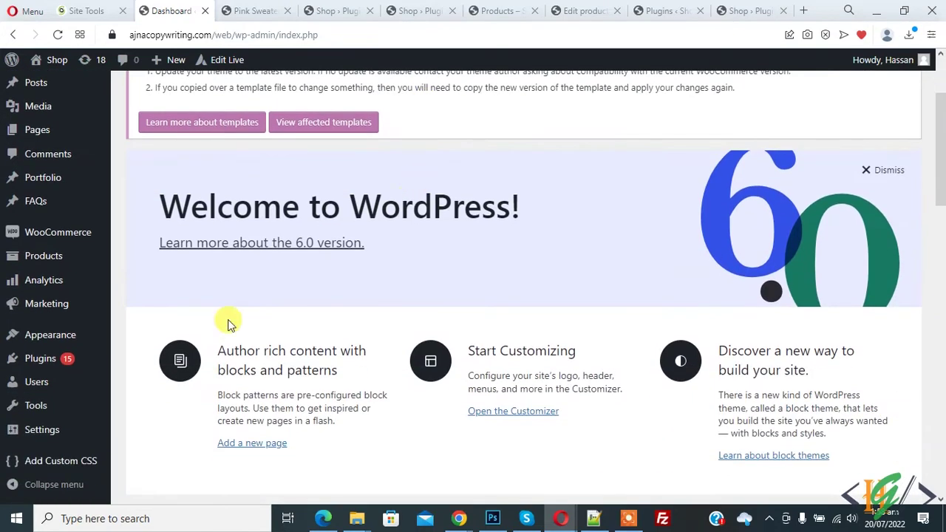
mouse_move(40, 358)
left_click(145, 378)
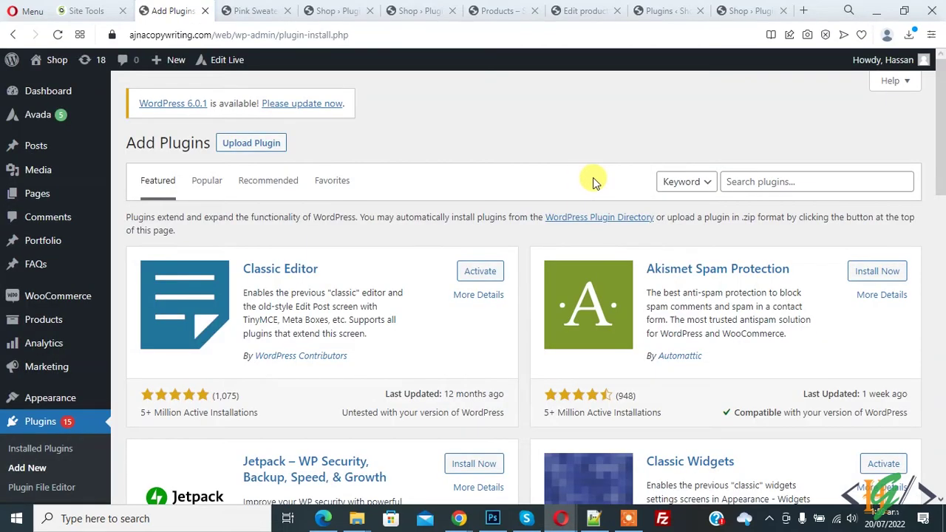
Search for 'YITH WooCommerce Waiting List', then install and activate it.
left_click(741, 184)
type("YITH WooCommerce Waiting List")
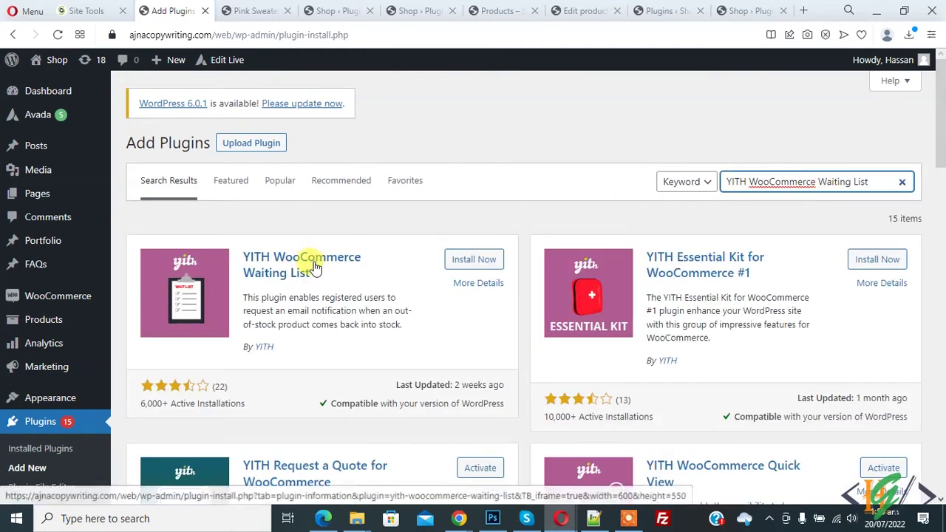
left_click(467, 259)
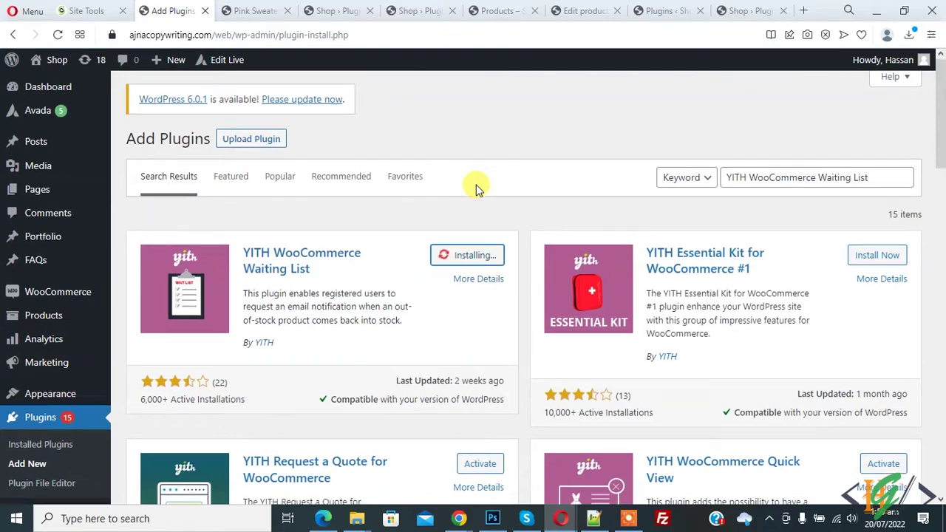
scroll(476, 187, "down", 1)
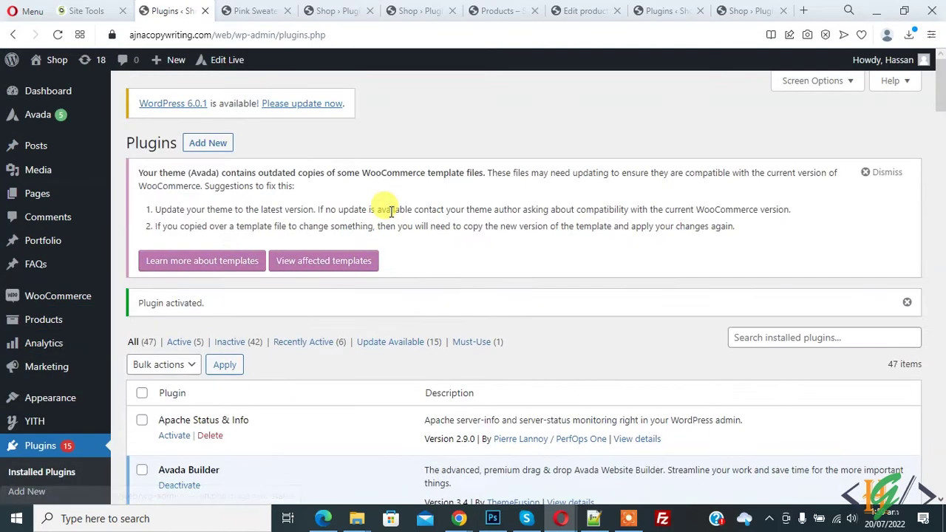
Open the YITH Waiting List settings and inspect the default Notification message.
scroll(436, 183, "down", 2)
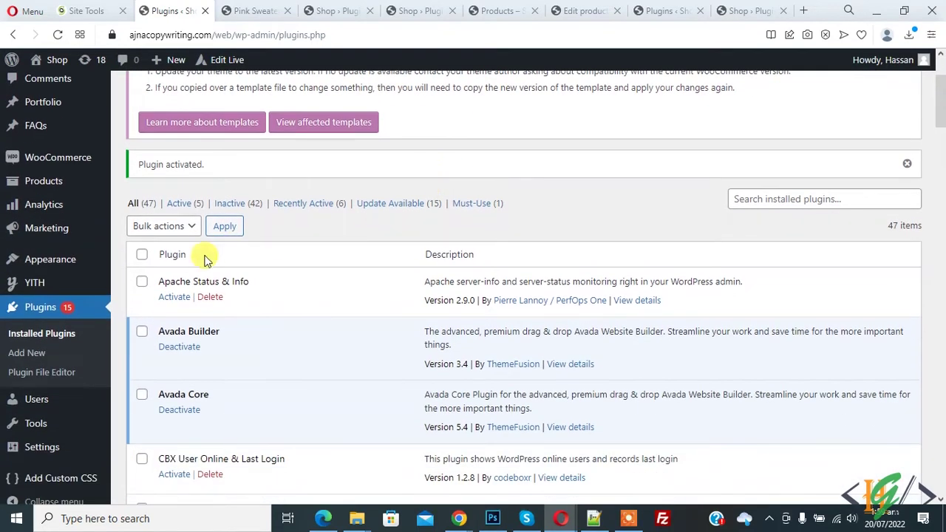
mouse_move(34, 421)
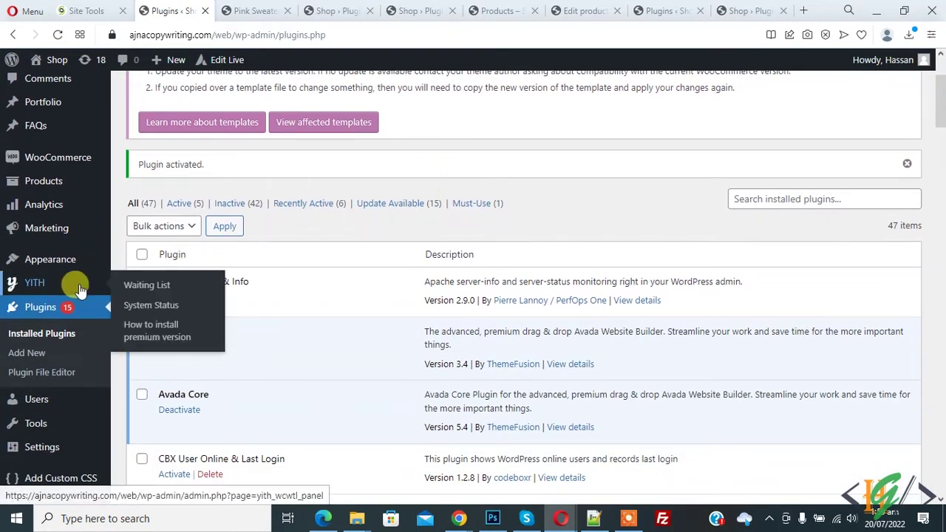
left_click(146, 289)
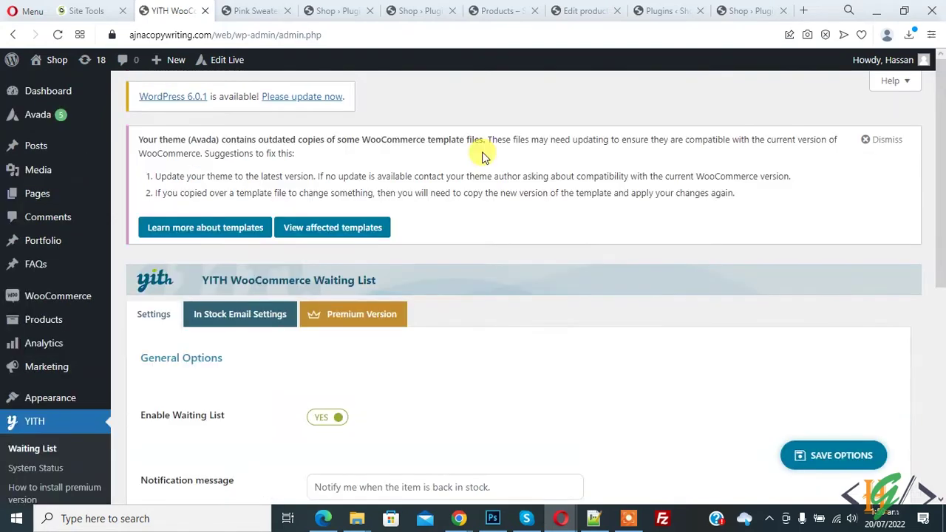
scroll(482, 155, "down", 3)
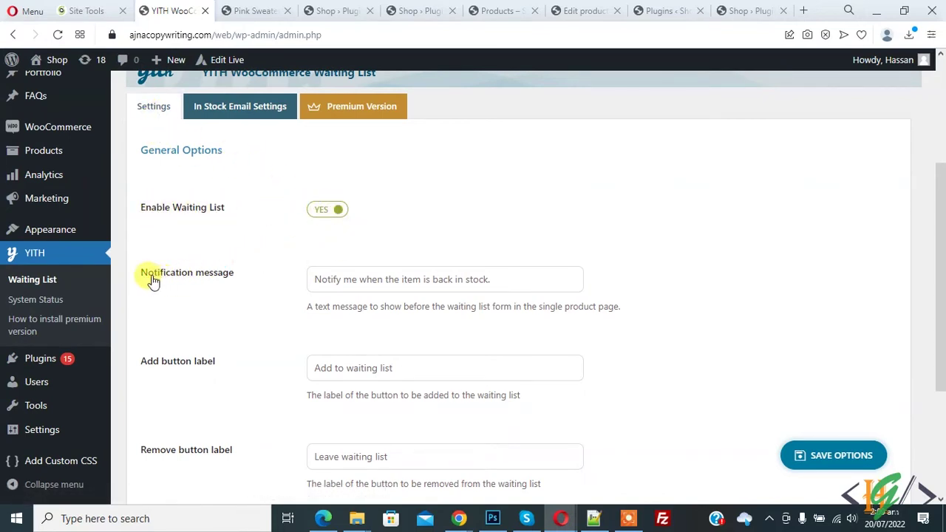
left_click_drag(140, 273, 232, 278)
left_click(311, 279)
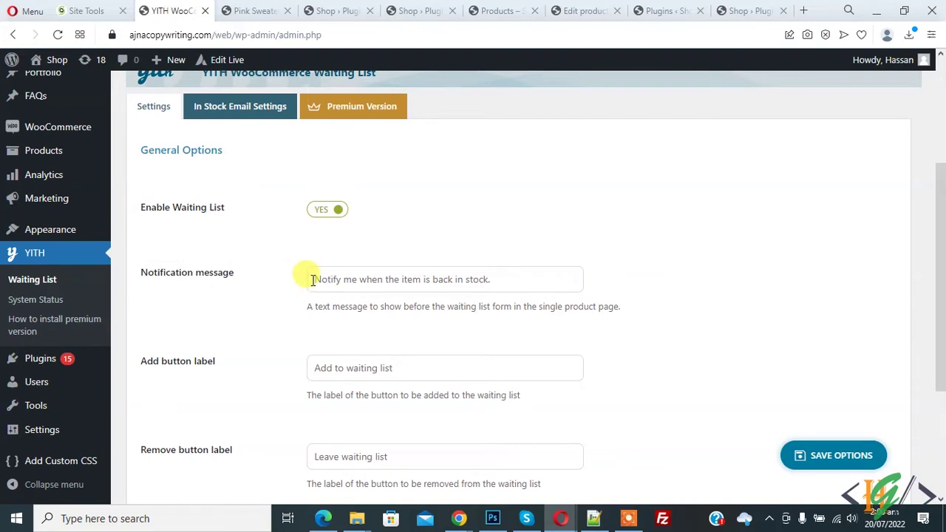
left_click_drag(324, 282, 487, 286)
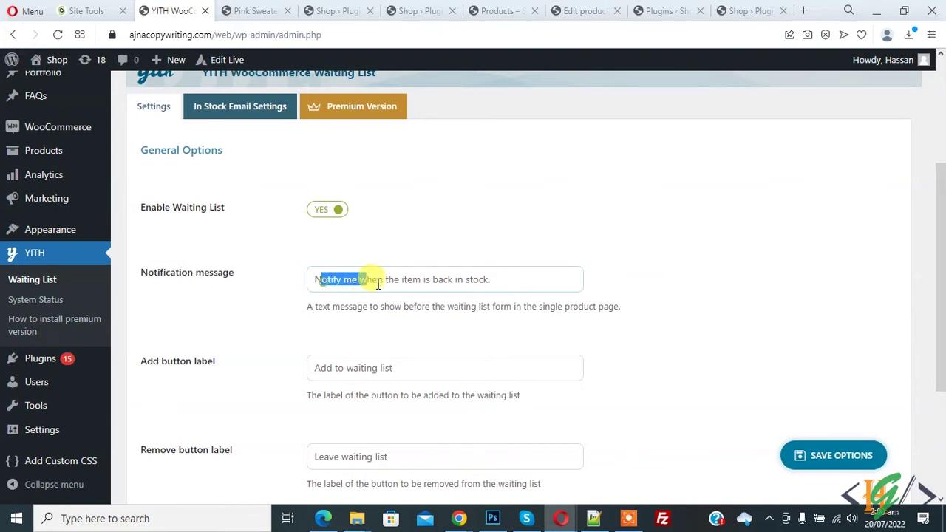
left_click(501, 283)
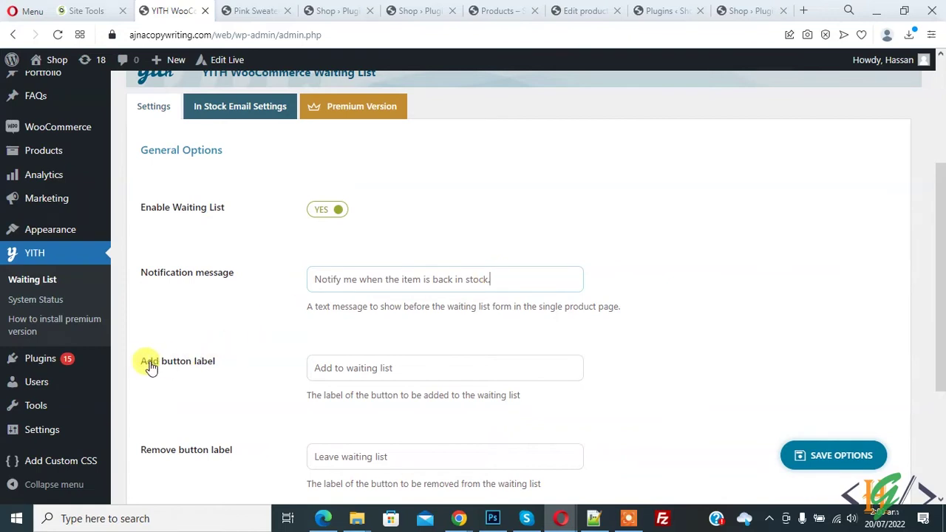
Review the remaining Settings fields, including the waiting-list button labels.
left_click_drag(148, 365, 218, 367)
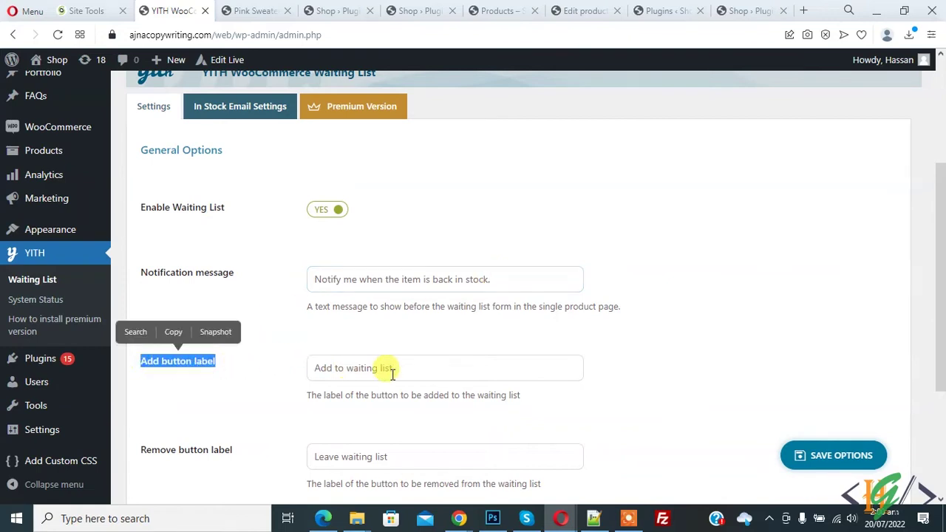
scroll(399, 339, "down", 2)
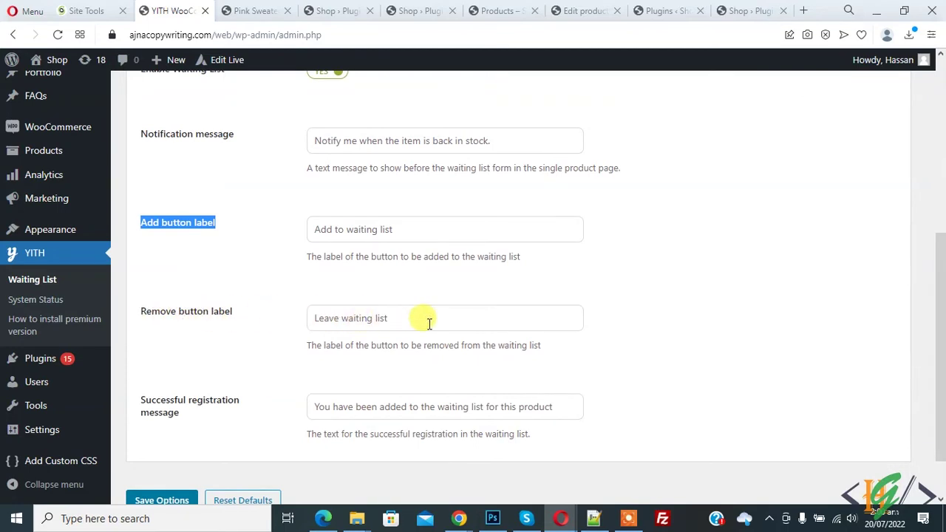
scroll(210, 358, "down", 1)
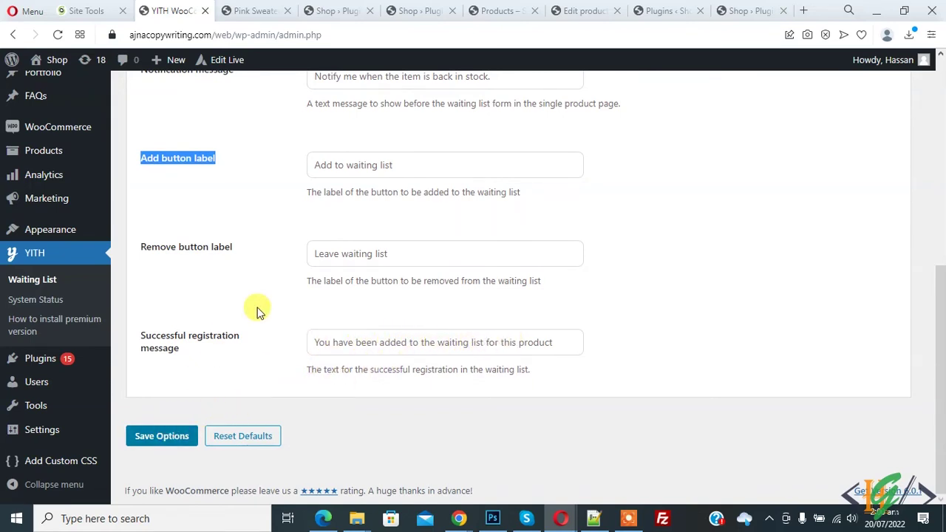
scroll(254, 311, "up", 4)
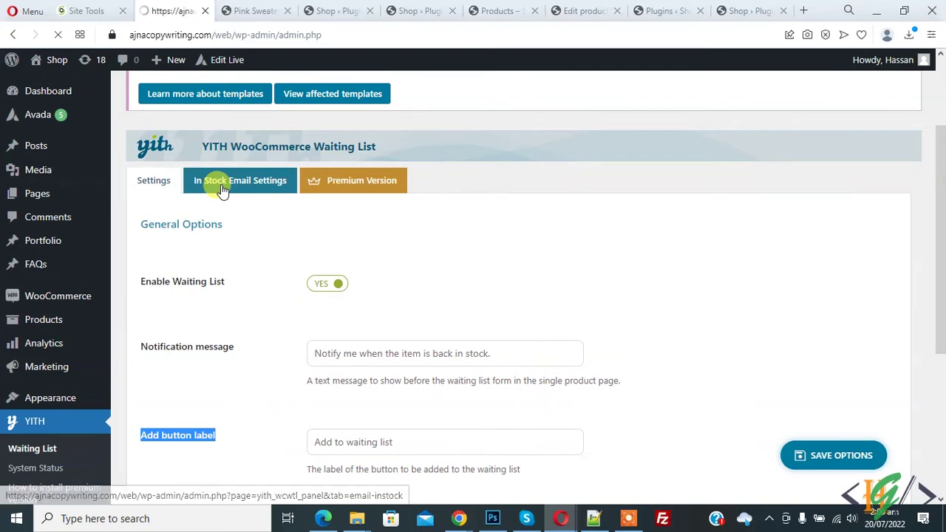
Review the in-stock email's notification, subject, heading and content down to Save changes.
scroll(362, 187, "down", 2)
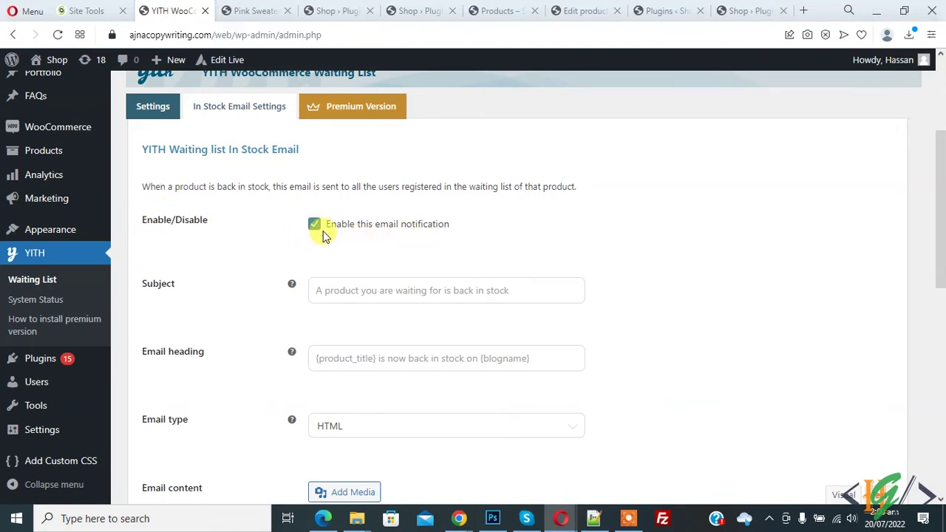
scroll(236, 260, "down", 1)
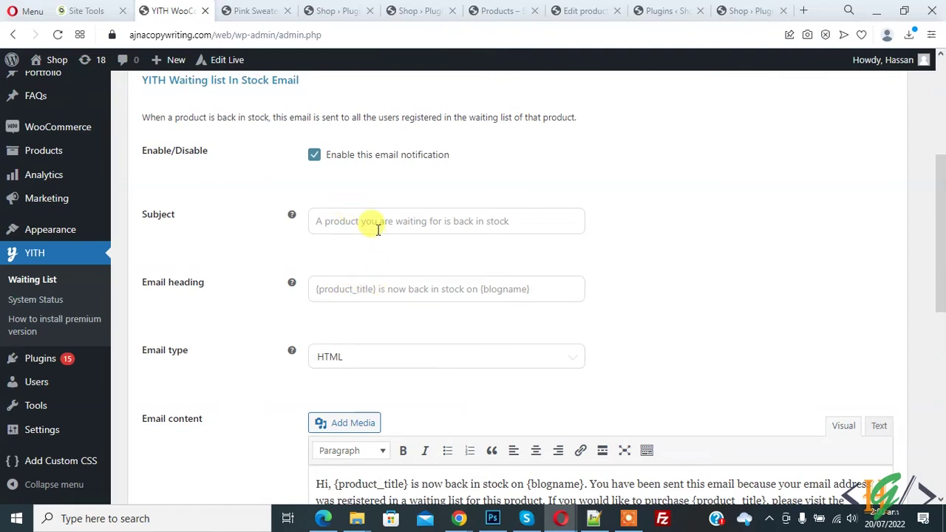
scroll(392, 289, "down", 1)
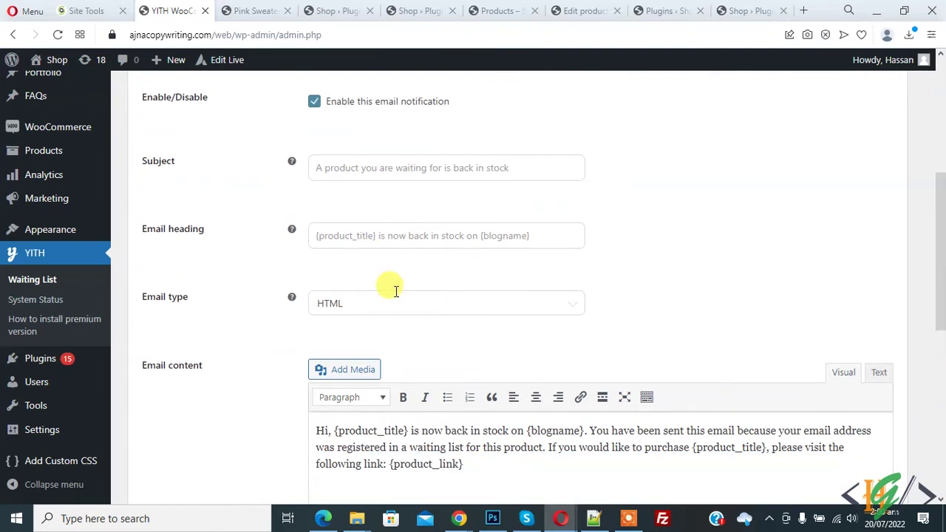
scroll(357, 298, "down", 1)
scroll(386, 310, "down", 1)
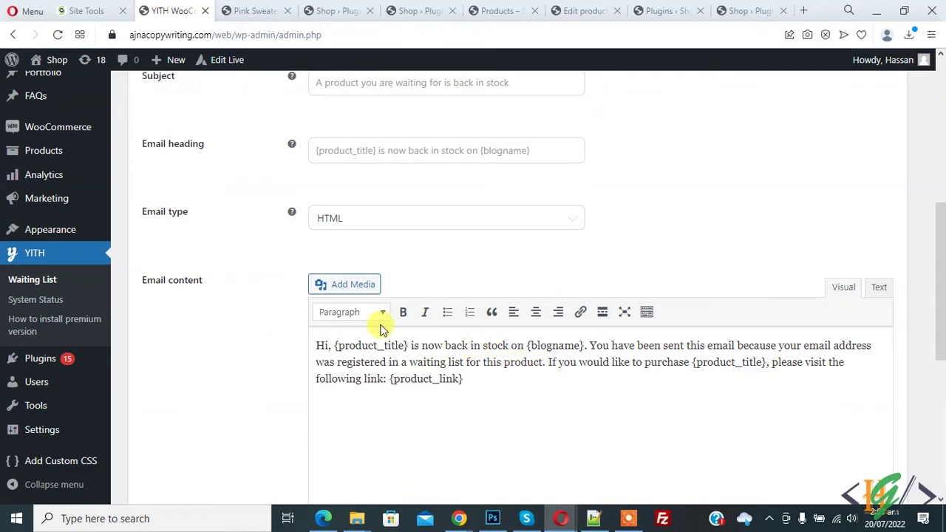
scroll(507, 313, "down", 2)
scroll(515, 318, "down", 2)
scroll(515, 318, "down", 2)
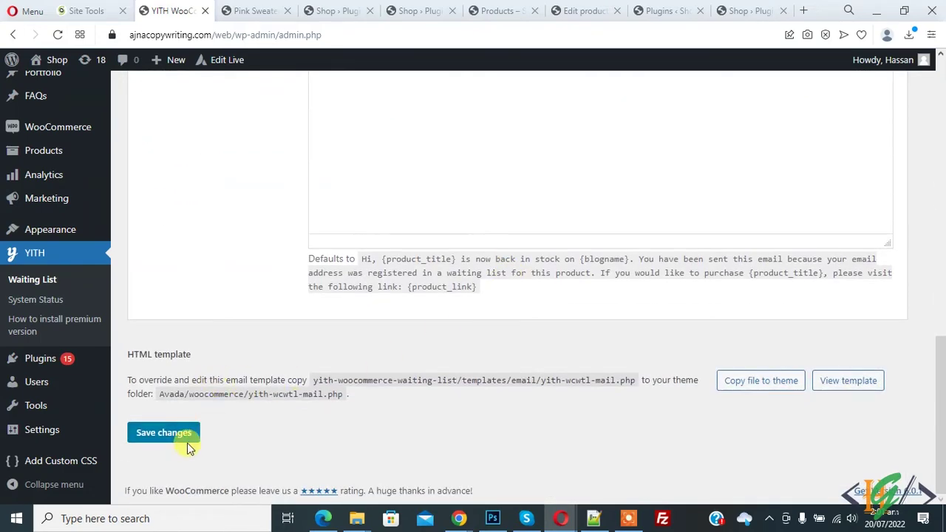
scroll(306, 416, "up", 6)
scroll(306, 466, "up", 4)
scroll(293, 394, "up", 1)
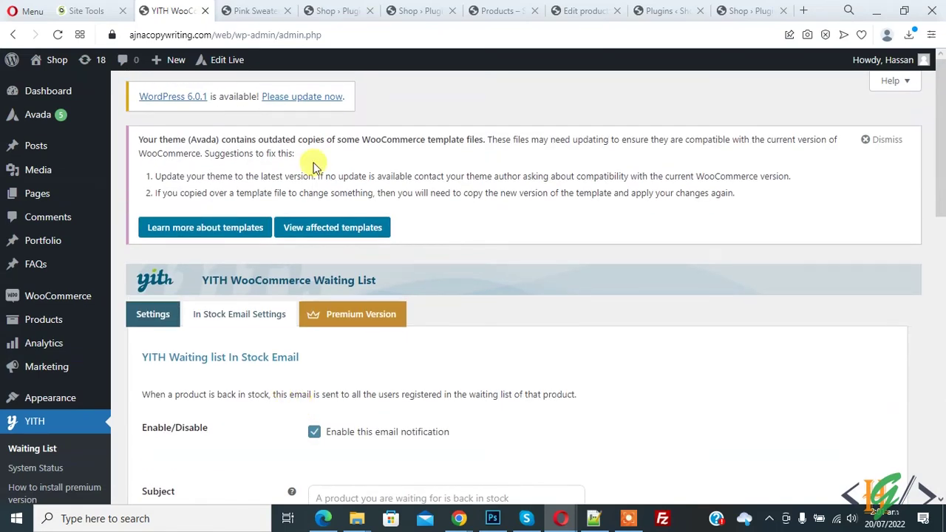
left_click(255, 10)
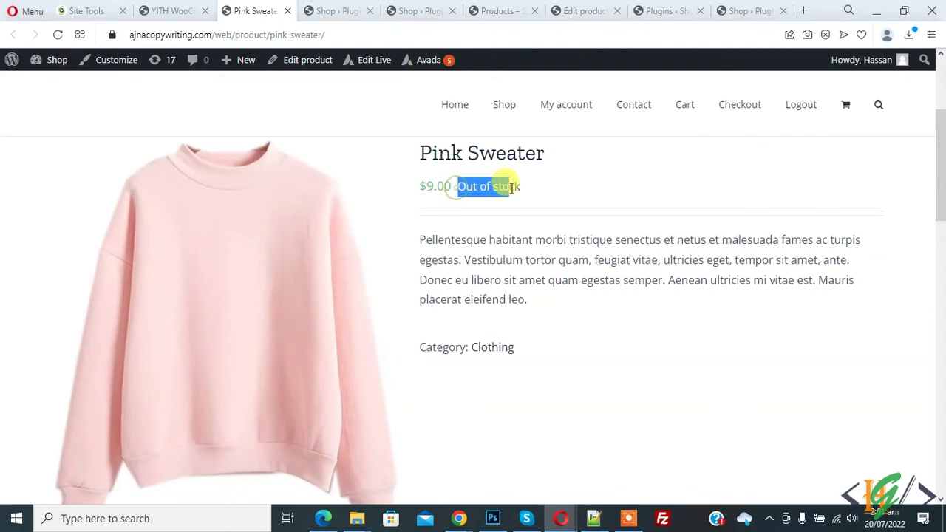
Compare the Pink Sweater's Out of stock label and notify message with the Waiting List settings.
left_click_drag(457, 190, 523, 186)
left_click(490, 186)
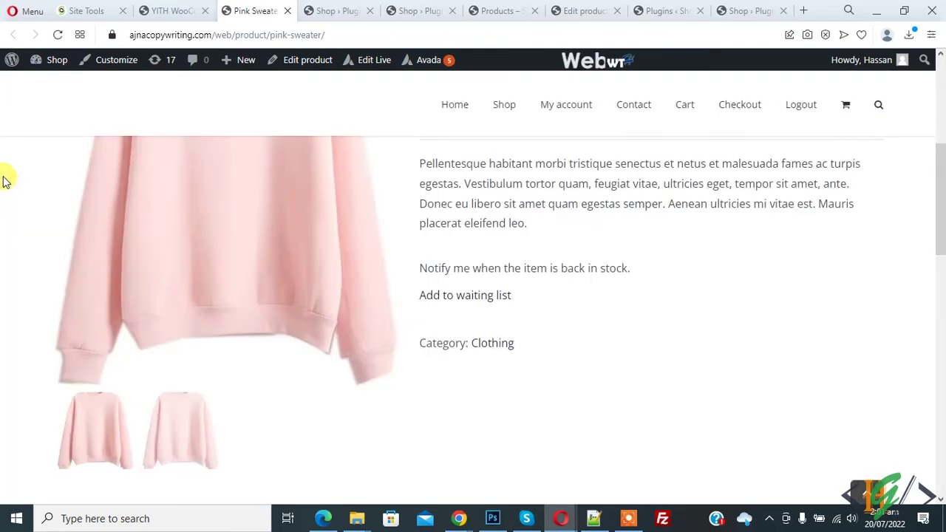
left_click_drag(418, 267, 616, 267)
left_click(159, 9)
scroll(199, 237, "down", 3)
left_click(146, 111)
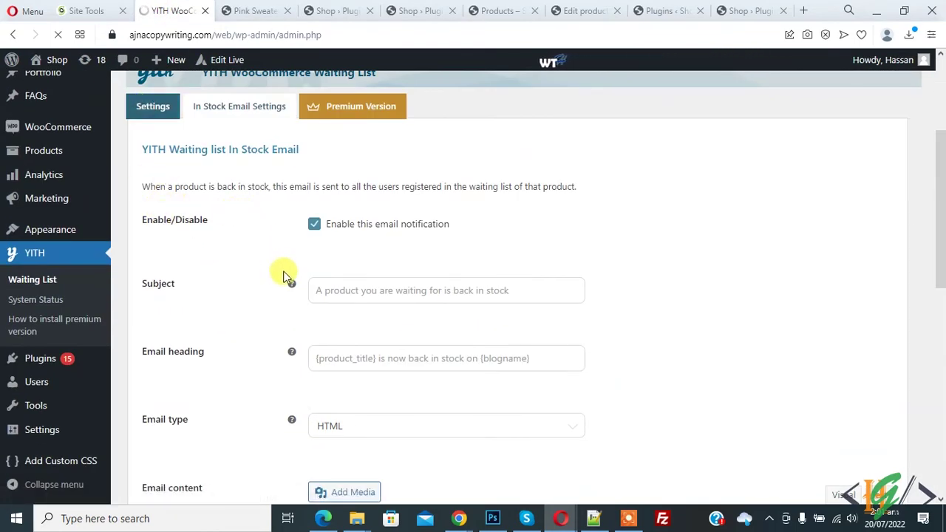
scroll(443, 274, "down", 5)
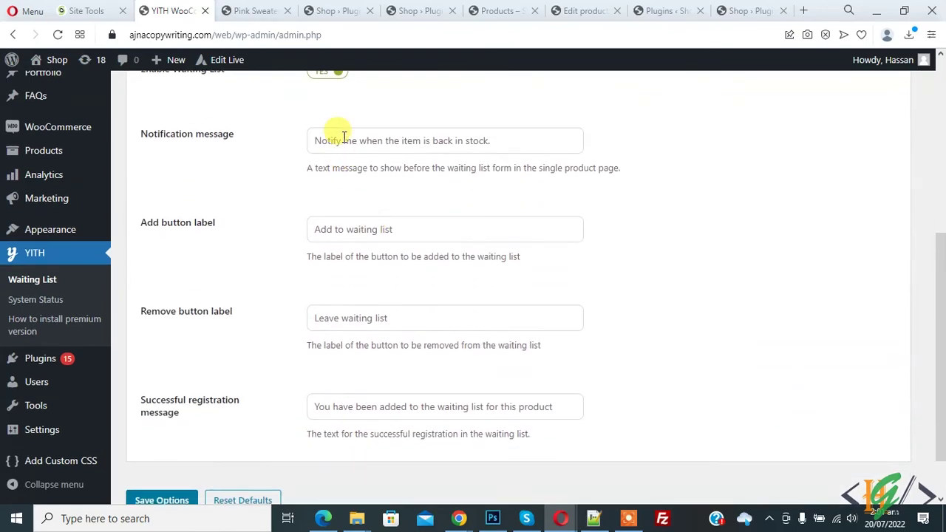
Add the Pink Sweater to the waiting list and check the confirmation message.
left_click(249, 10)
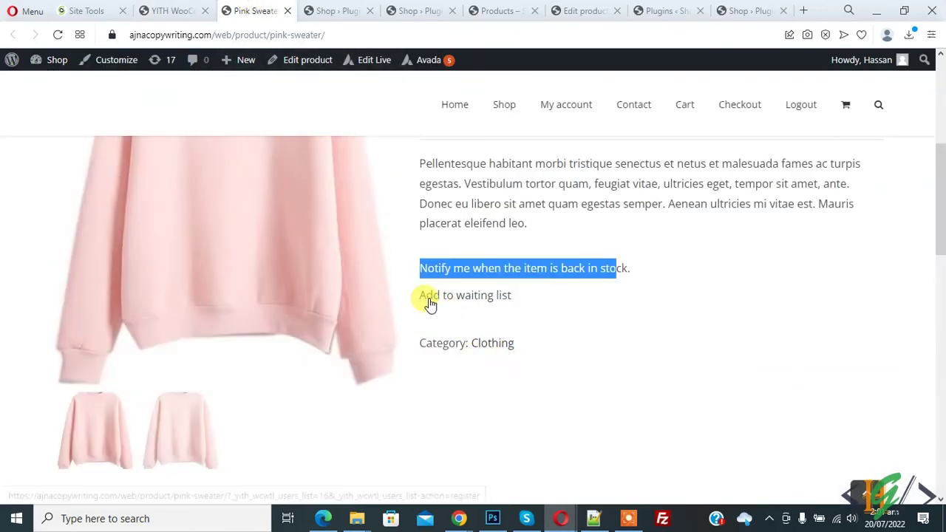
left_click(471, 302)
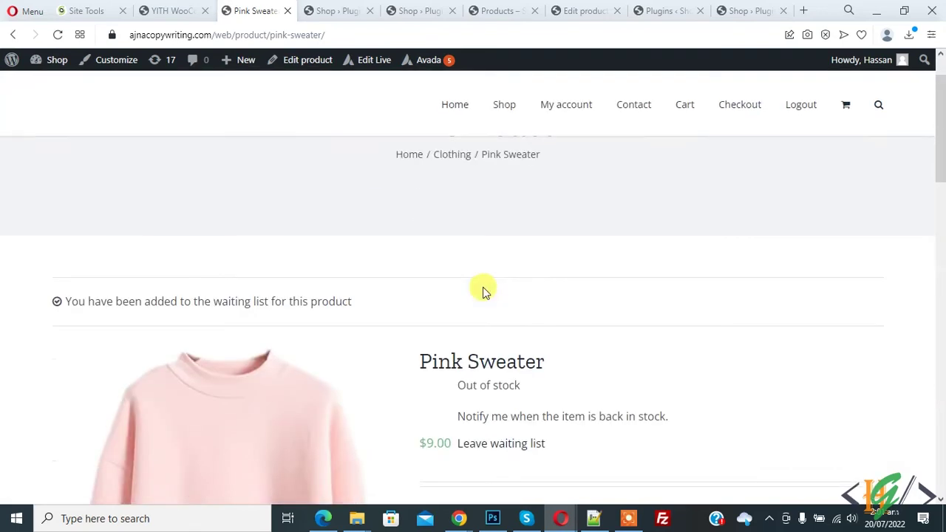
left_click_drag(87, 232, 331, 233)
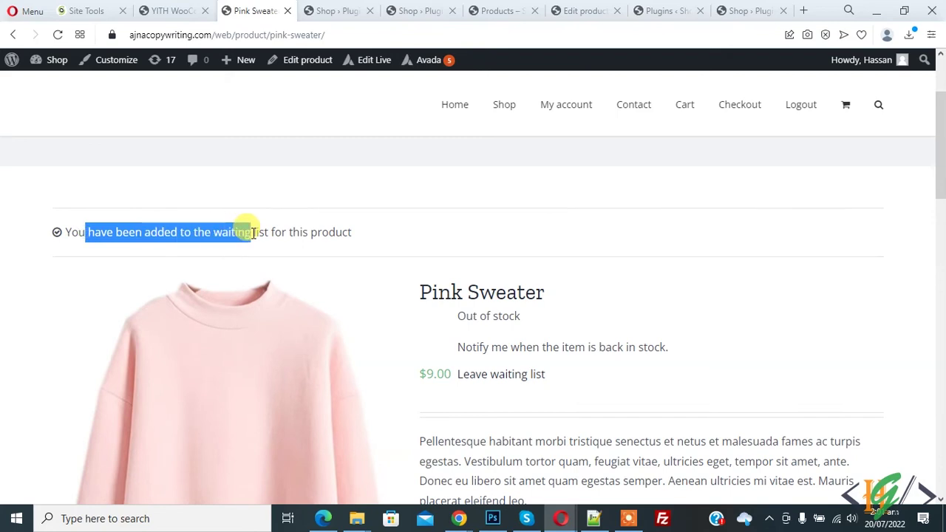
left_click(329, 232)
scroll(478, 241, "down", 1)
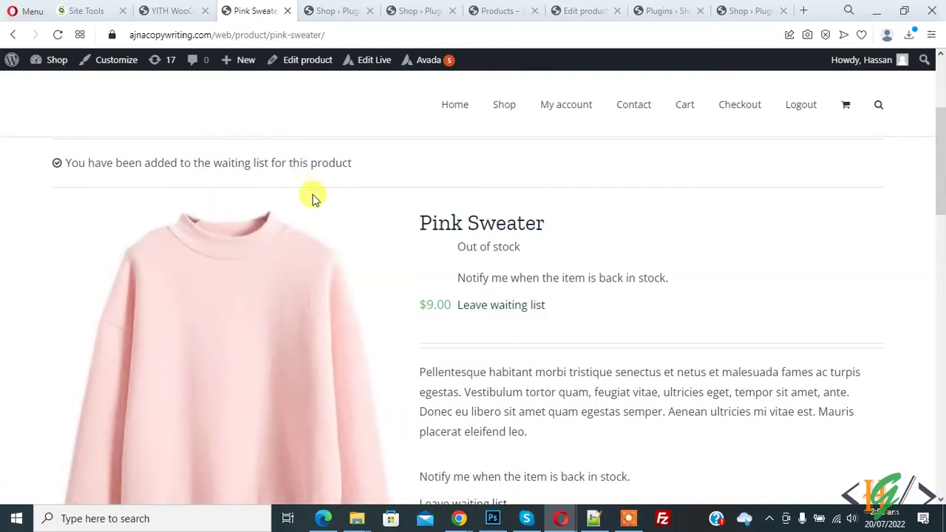
left_click(212, 36)
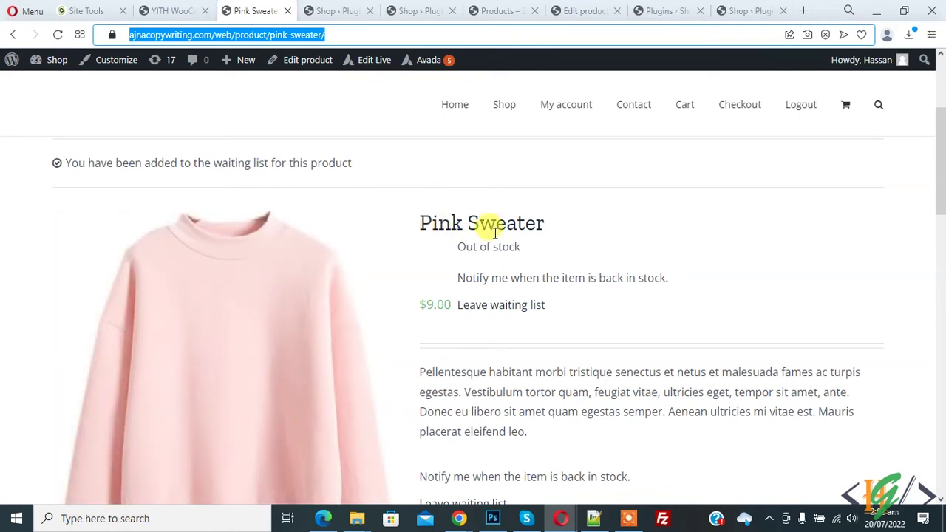
Load the Pink Sweater URL in a private window and inspect the guest Email Address field.
key("ctrl+shift+n")
type("https://ajnacopywriting.com/web/product/pink-sweater/")
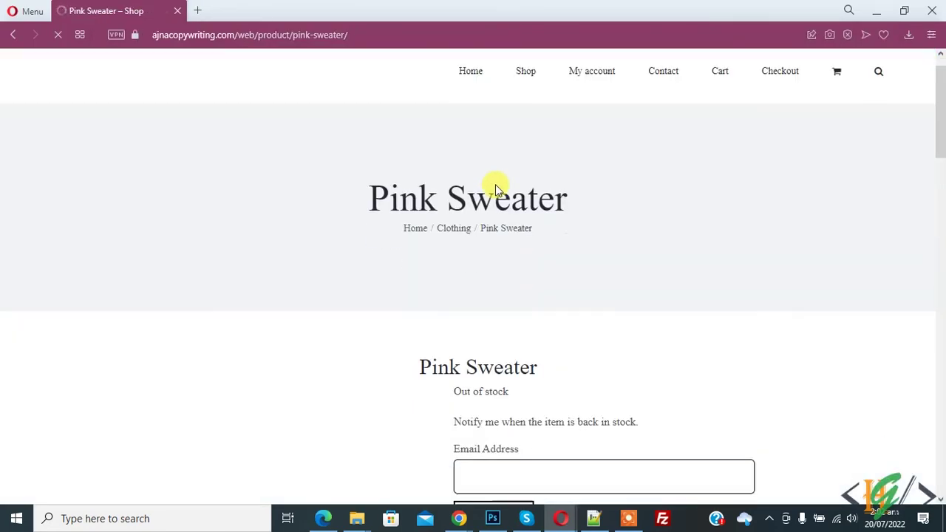
scroll(532, 186, "down", 1)
scroll(569, 207, "down", 1)
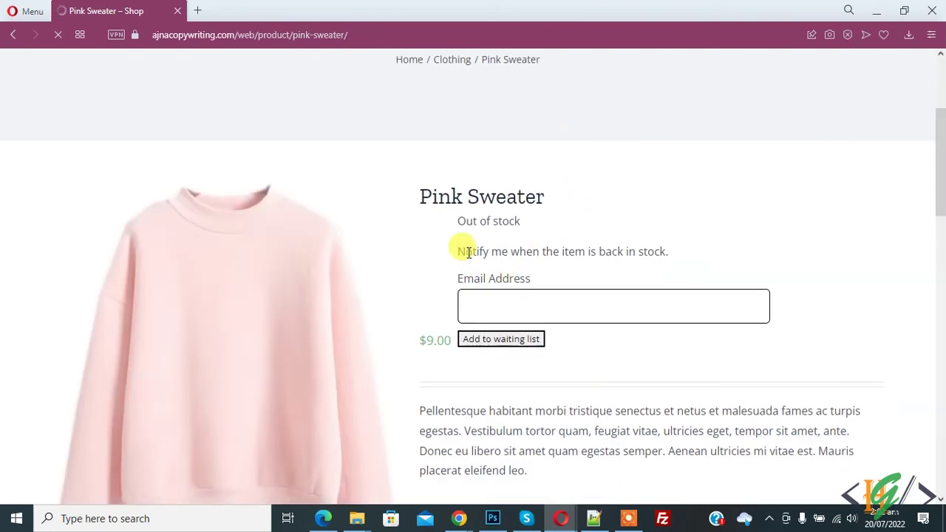
scroll(480, 247, "down", 1)
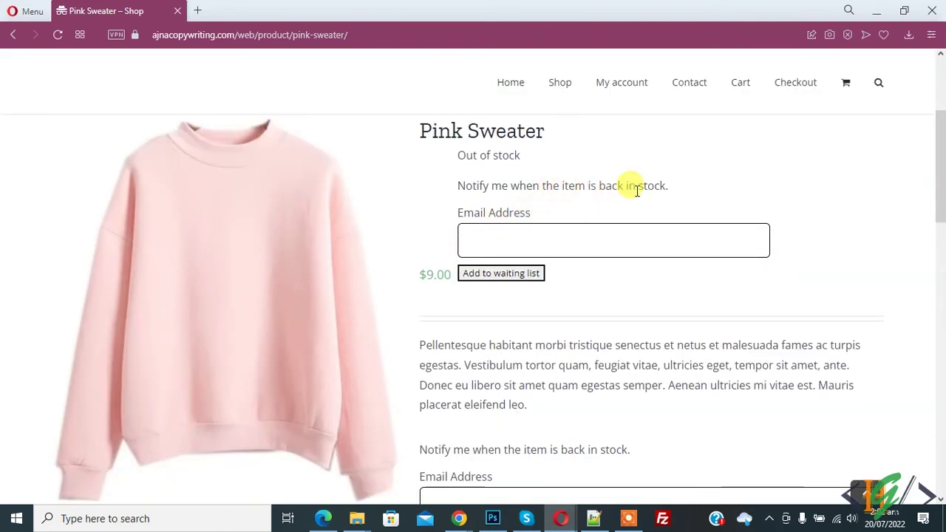
left_click_drag(463, 214, 531, 213)
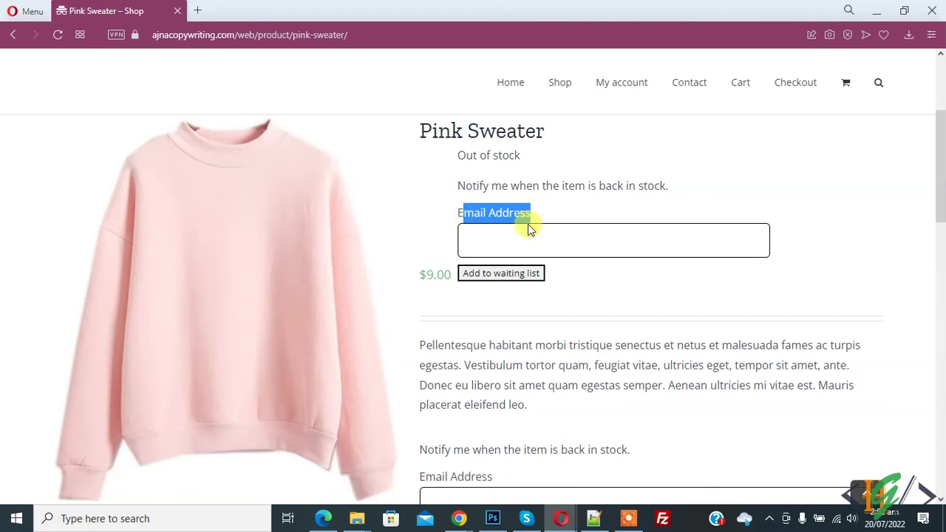
left_click(501, 239)
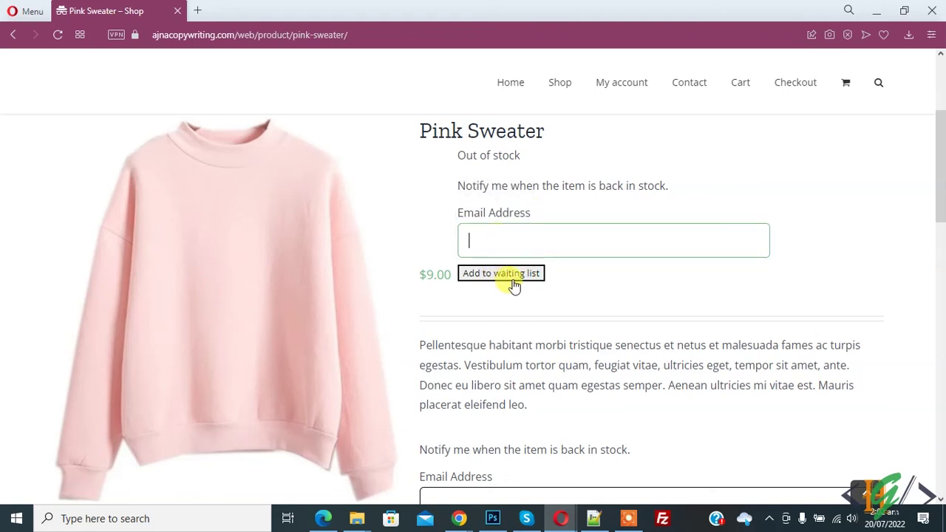
scroll(581, 276, "down", 2)
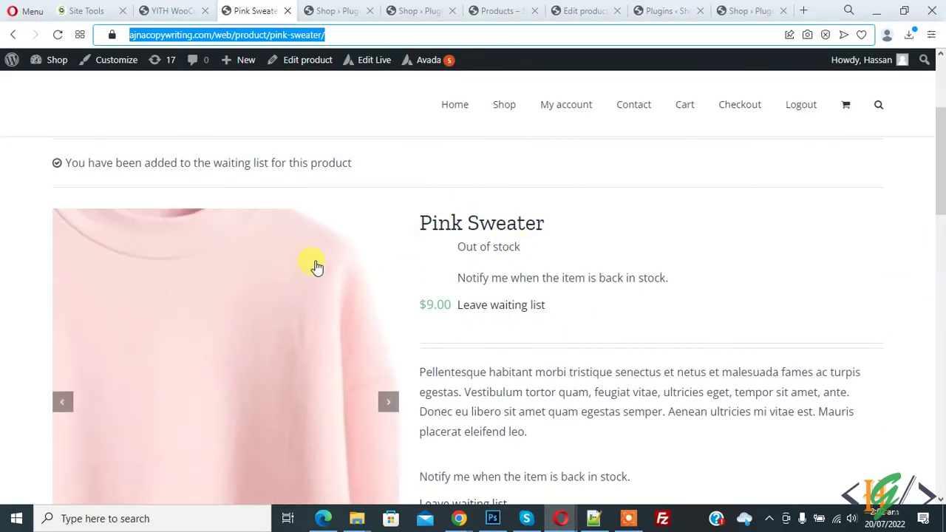
left_click(537, 191)
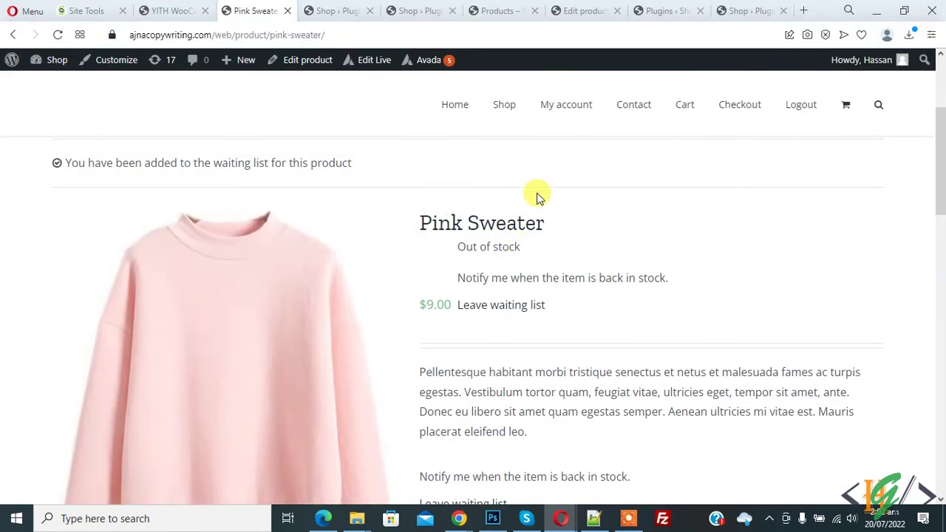